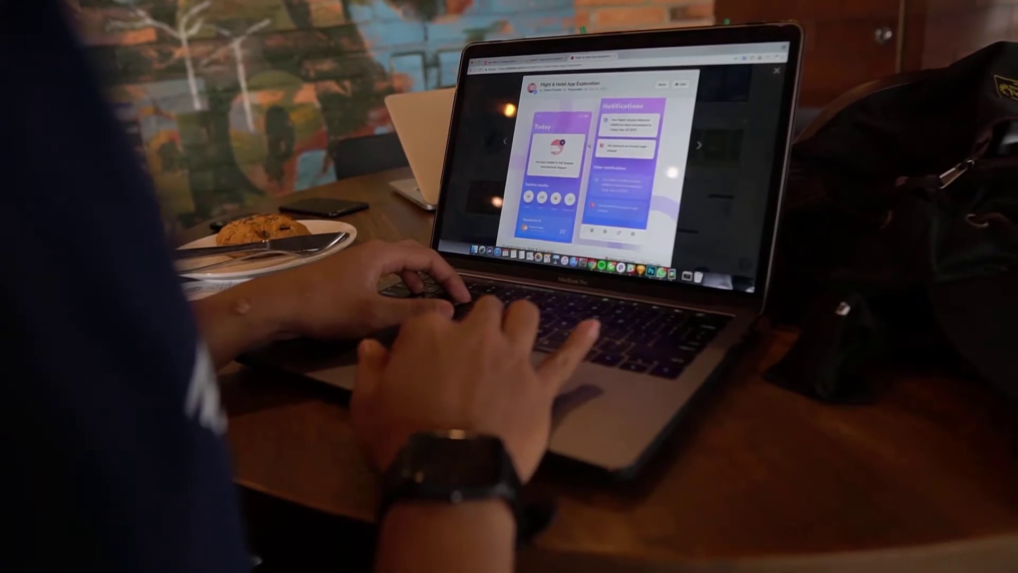
pyautogui.press('Escape')
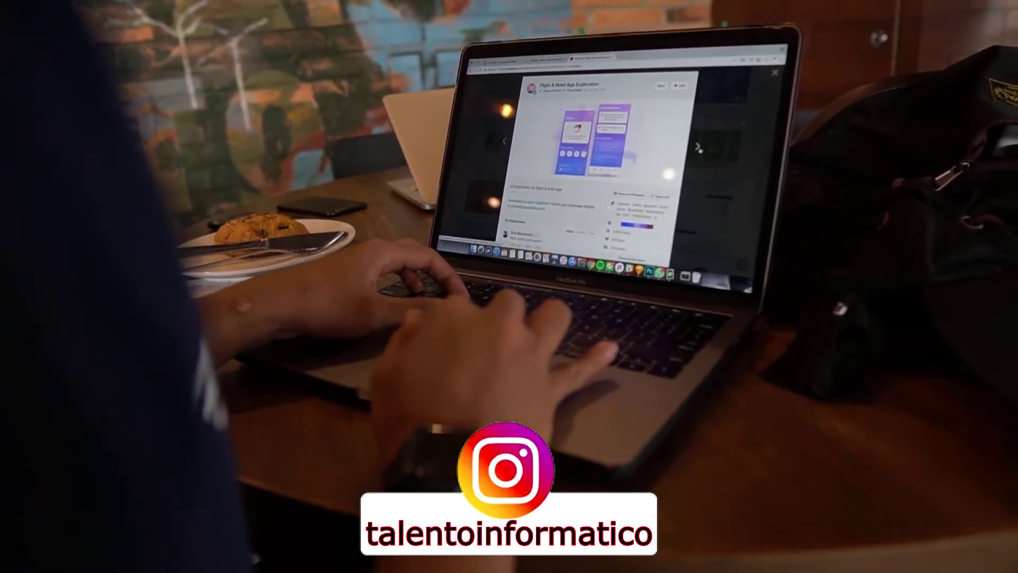
pyautogui.press('Escape')
pyautogui.scroll(-5, 599, 159)
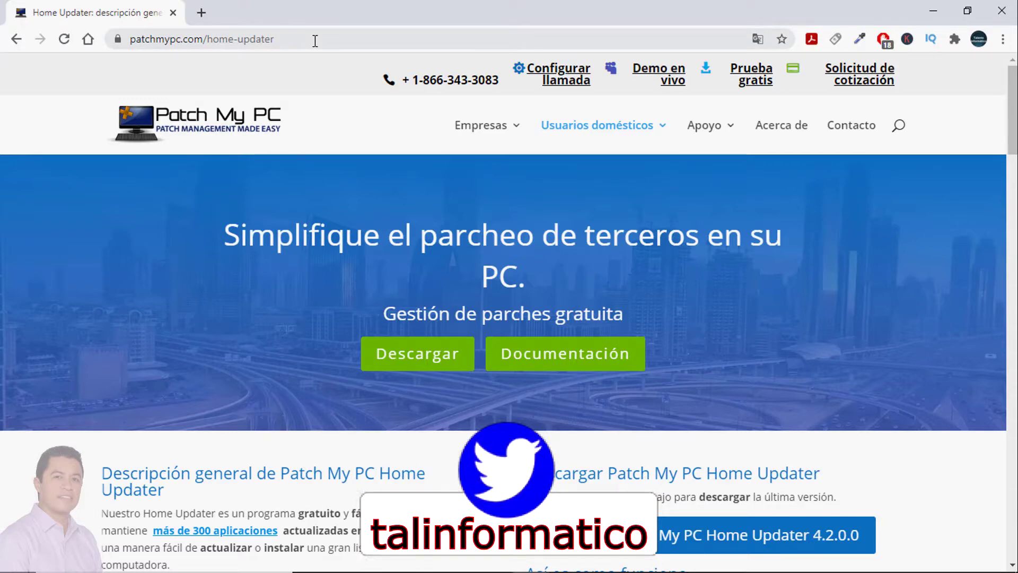
# Step: Copy the web address of the Patch My PC Home Updater page
pyautogui.moveTo(315, 40); pyautogui.dragTo(128, 41)
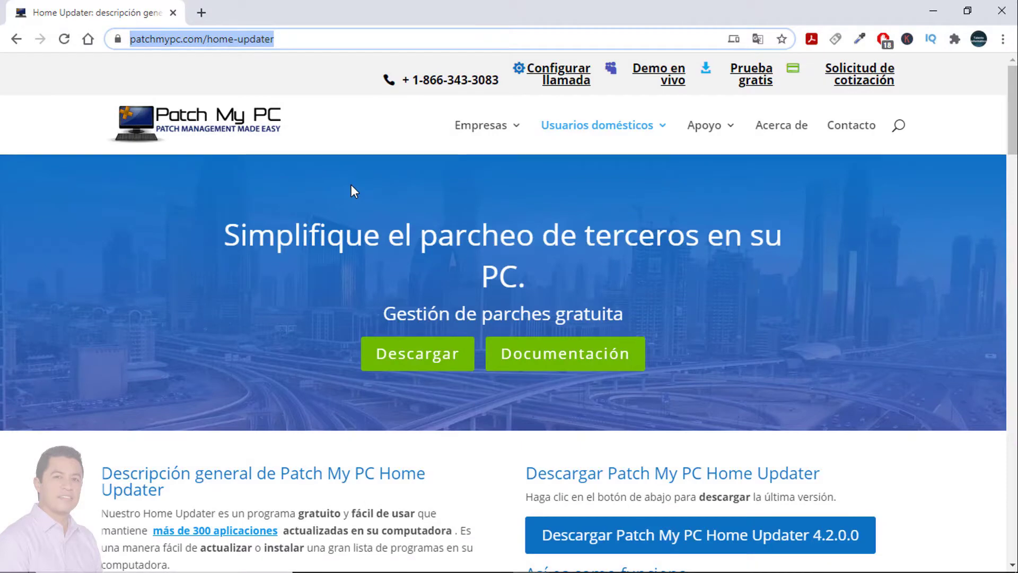
pyautogui.hotkey('ctrl', 'c')
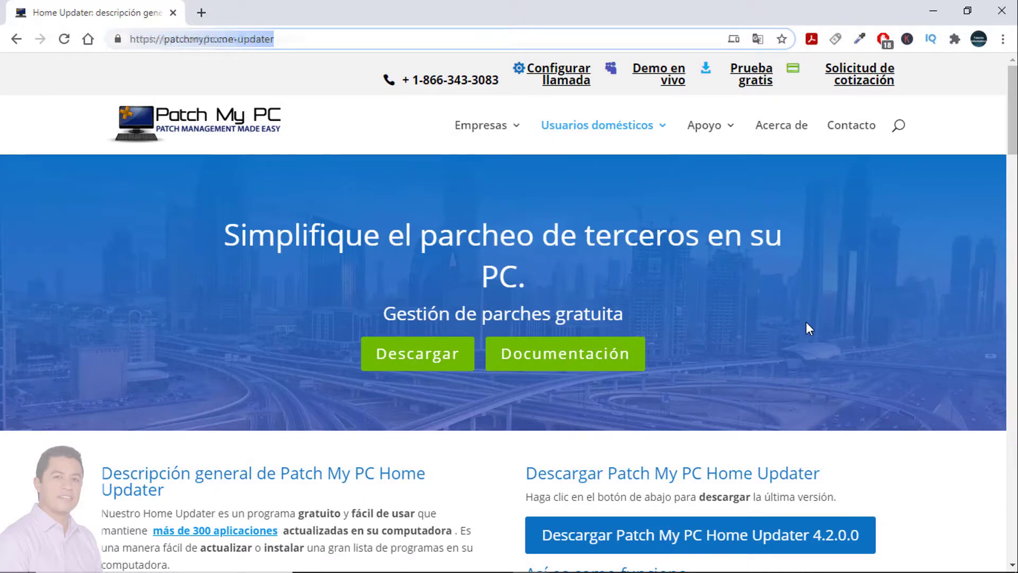
pyautogui.click(948, 506)
# Step: Read the Home Updater overview and feature list, highlighting the line about updates for more than 300 common applications
pyautogui.scroll(-5, 949, 507)
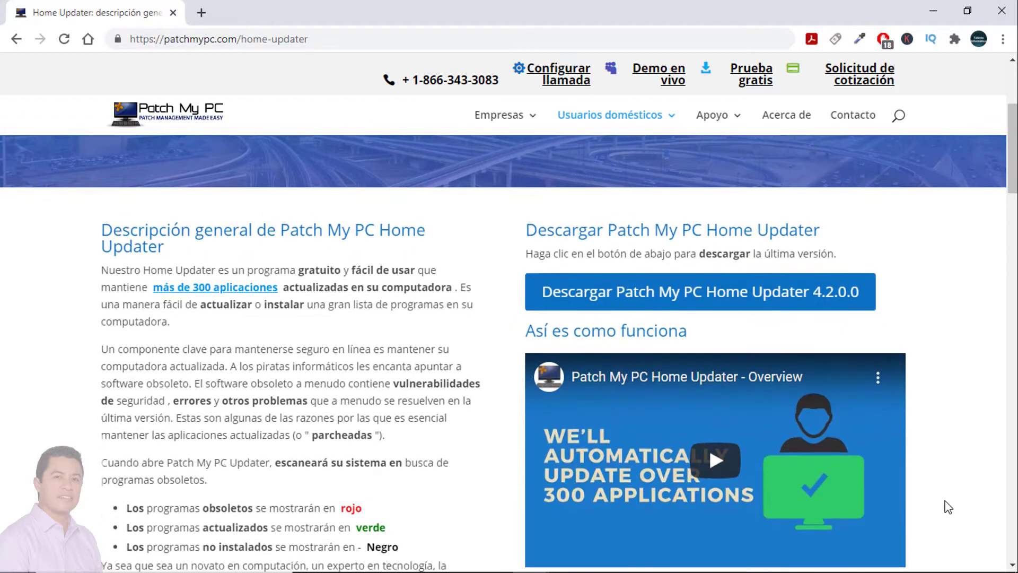
pyautogui.scroll(-4, 948, 506)
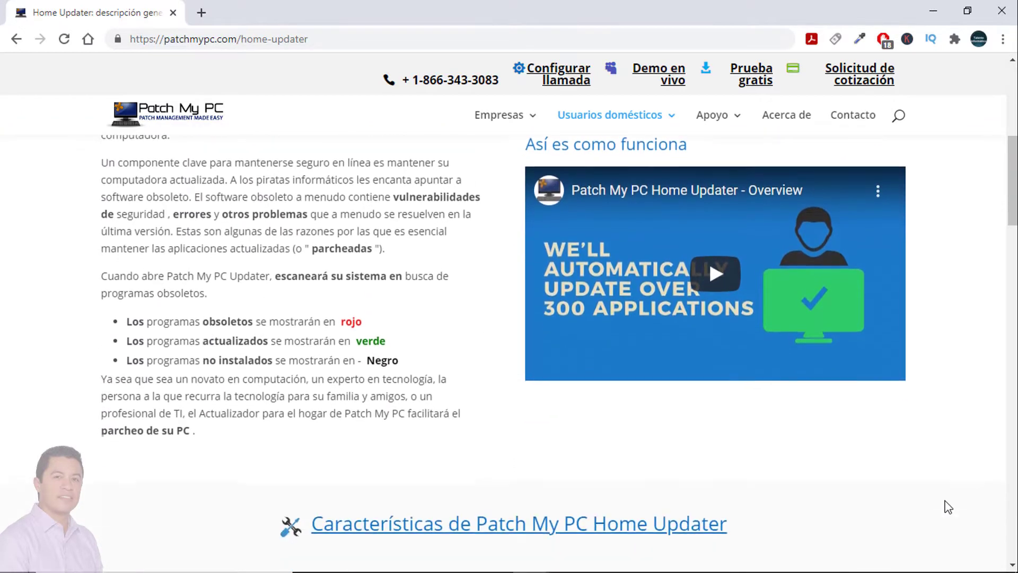
pyautogui.scroll(-6, 949, 506)
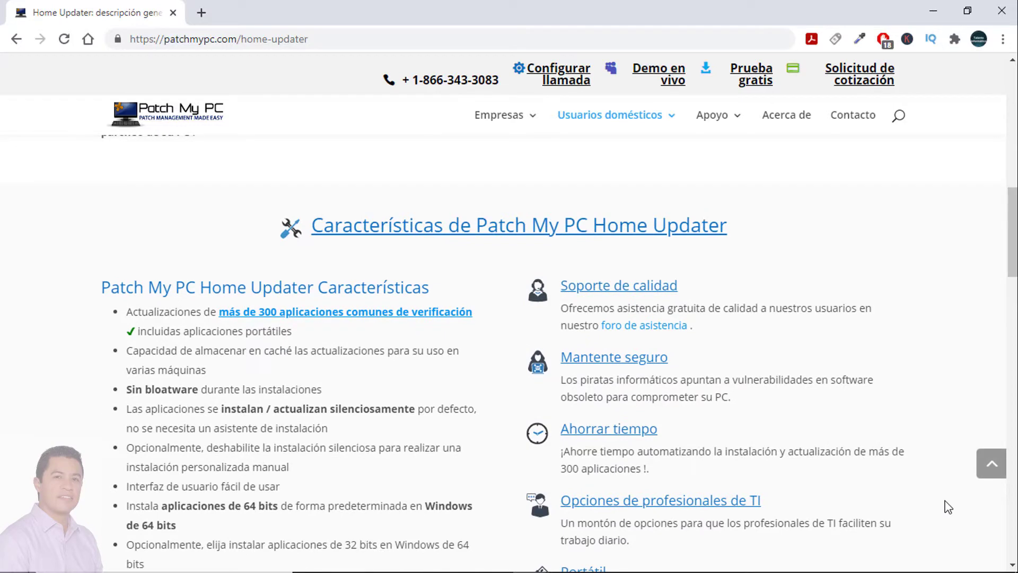
pyautogui.scroll(-2, 948, 506)
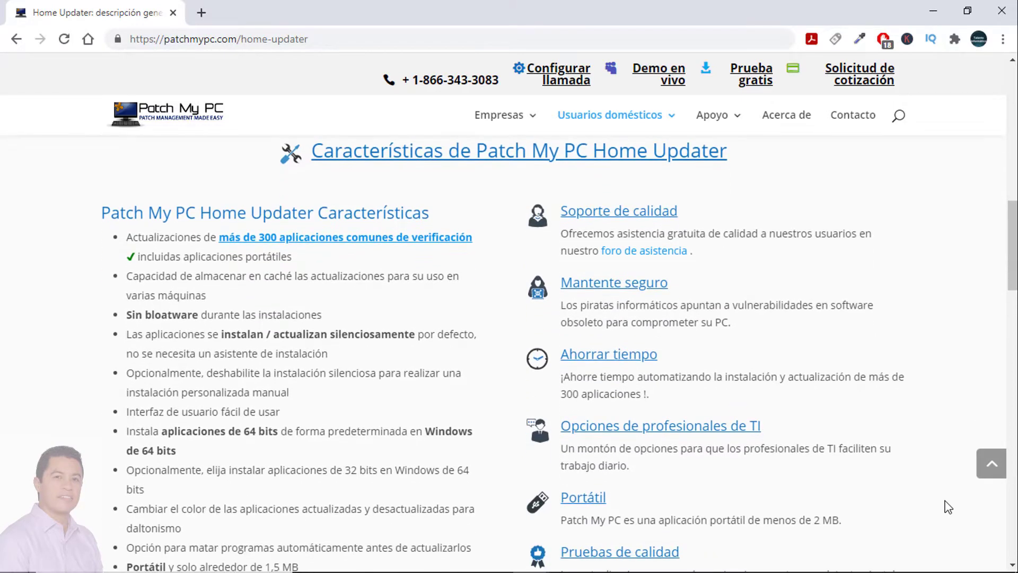
pyautogui.scroll(-2, 948, 507)
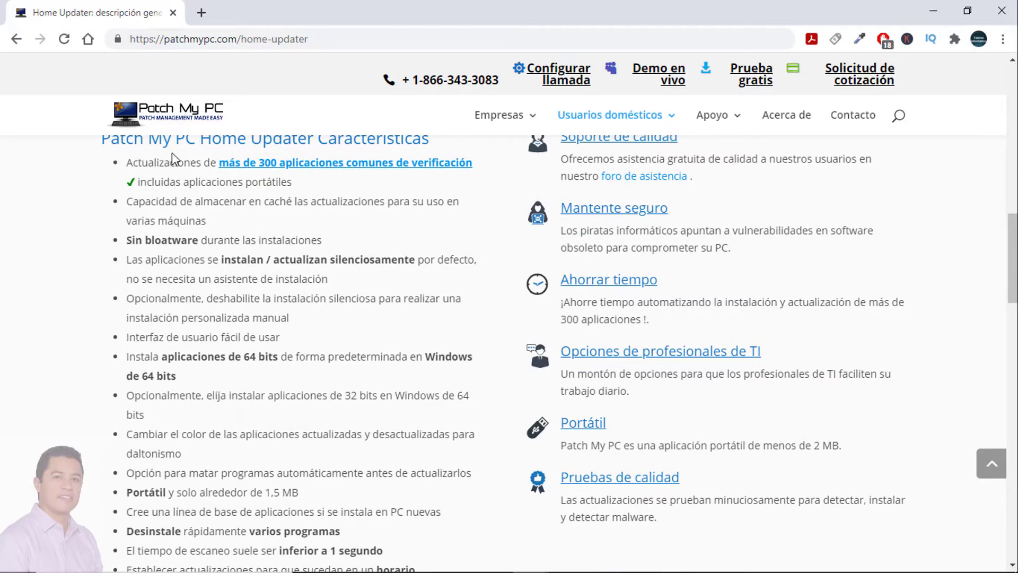
pyautogui.moveTo(180, 163); pyautogui.dragTo(471, 168)
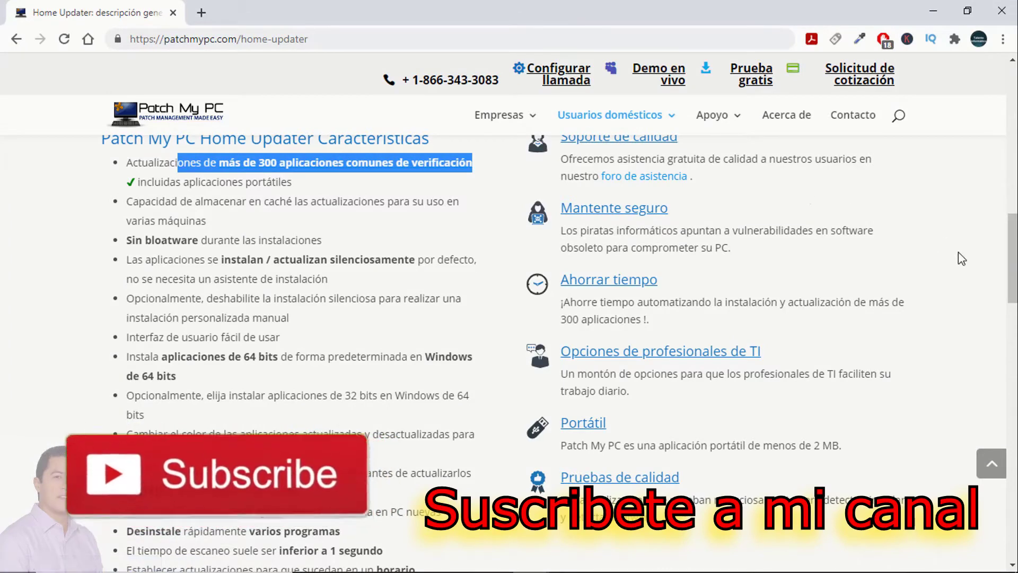
pyautogui.scroll(3, 808, 196)
pyautogui.scroll(7, 559, 336)
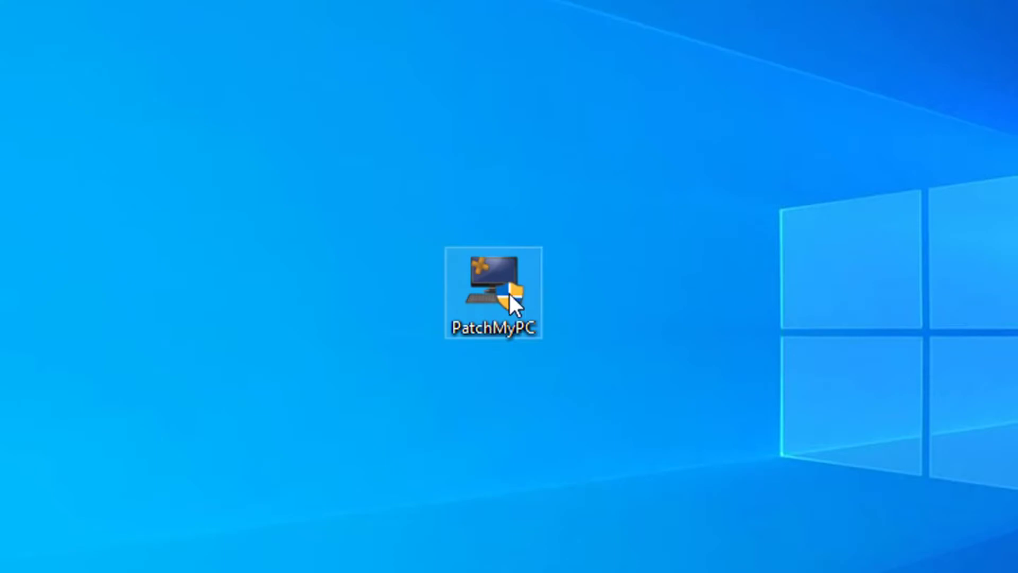
# Step: Start the six selected app updates in Patch My PC Updater, and cancel the update process during the Java 8 download
pyautogui.moveTo(502, 301)
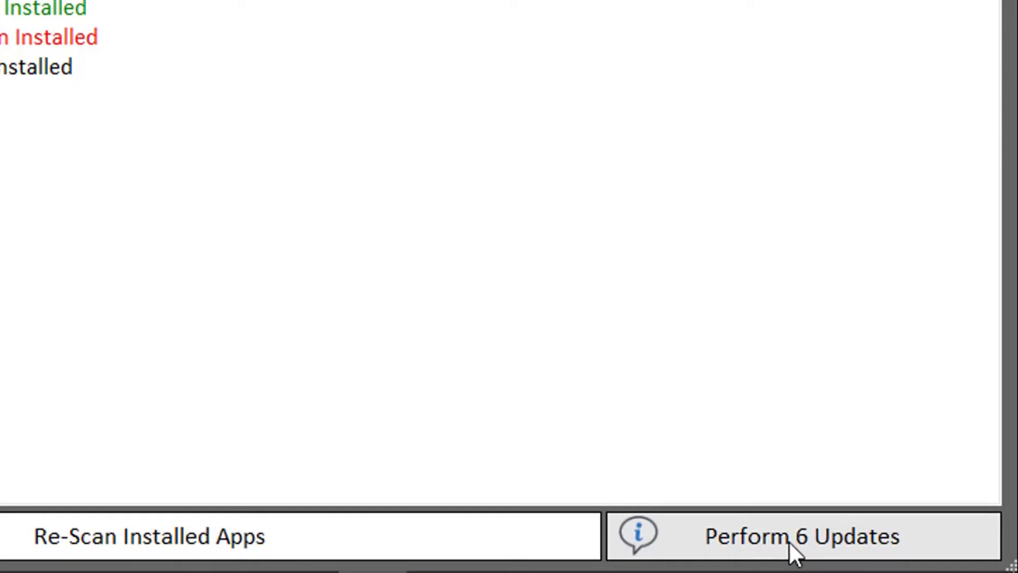
pyautogui.click(823, 537)
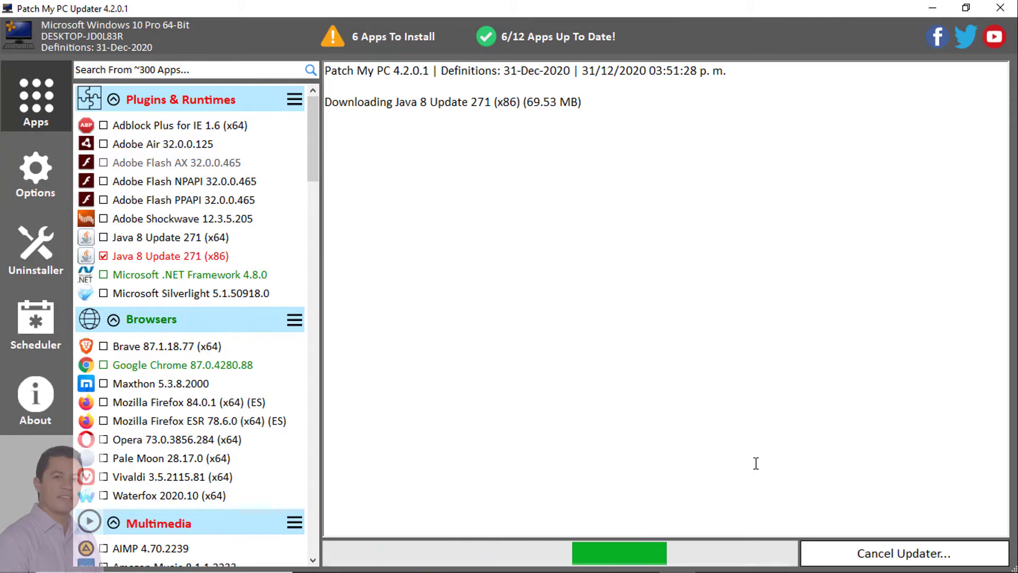
pyautogui.click(904, 558)
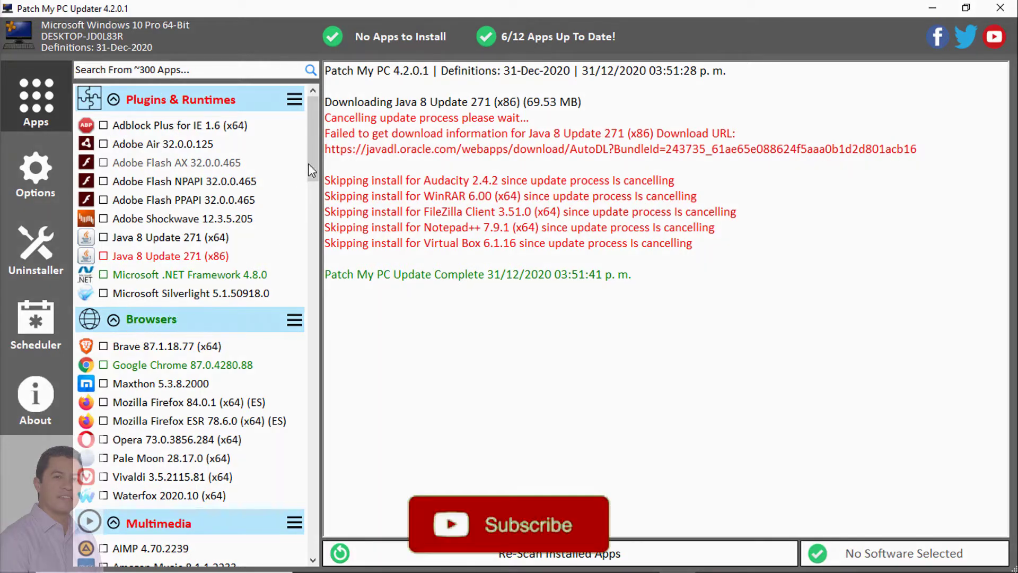
# Step: Browse the available apps from Plugins & Runtimes to Documents, expanding and collapsing the Utilities category
pyautogui.click(315, 215)
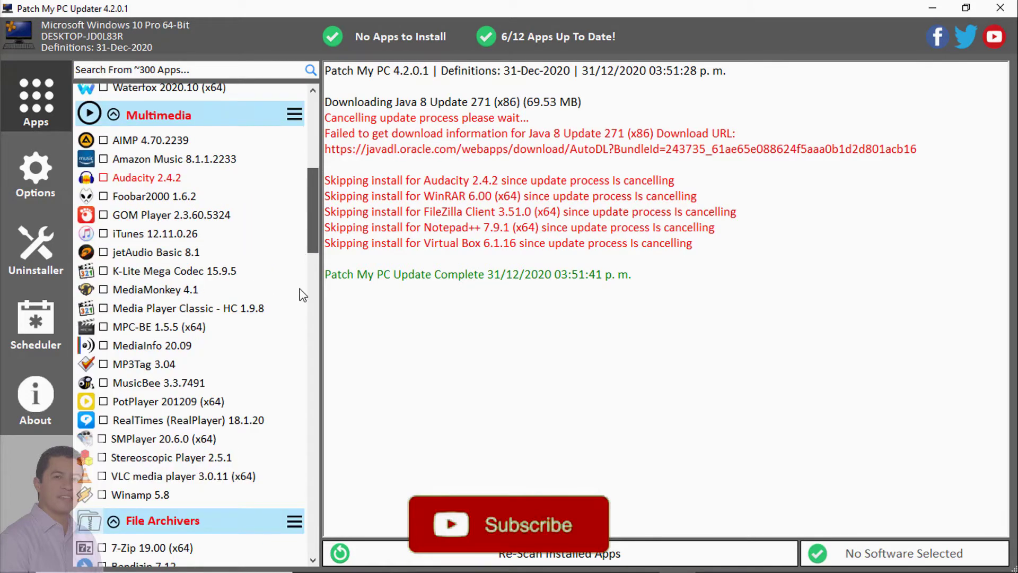
pyautogui.scroll(-5, 303, 294)
pyautogui.scroll(-1, 148, 116)
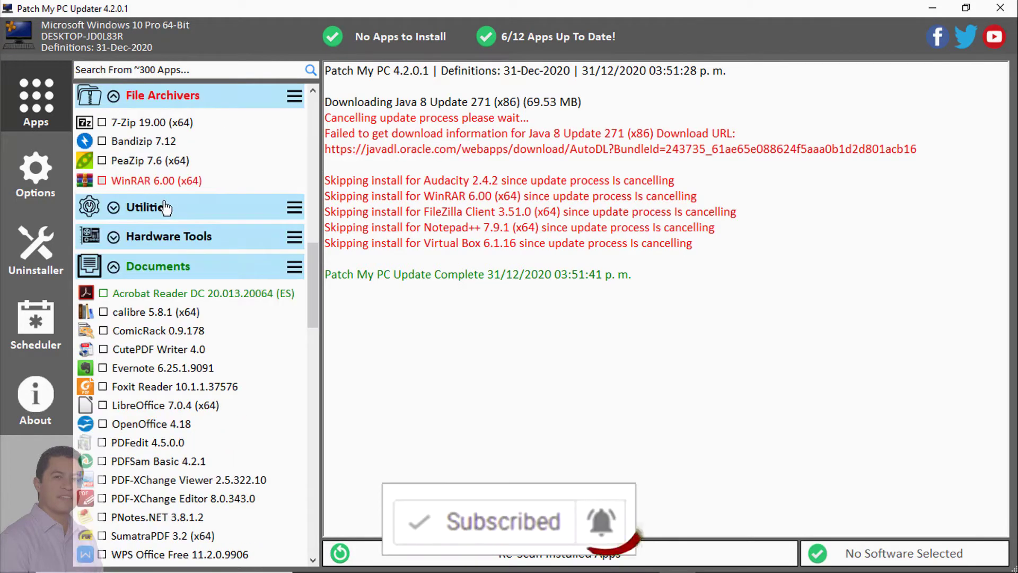
pyautogui.click(114, 209)
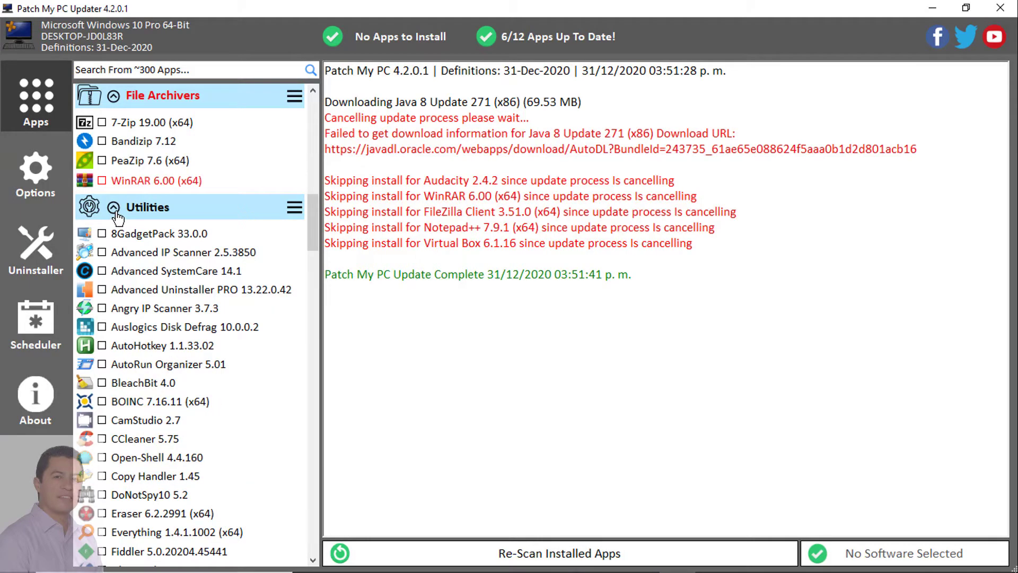
pyautogui.click(114, 209)
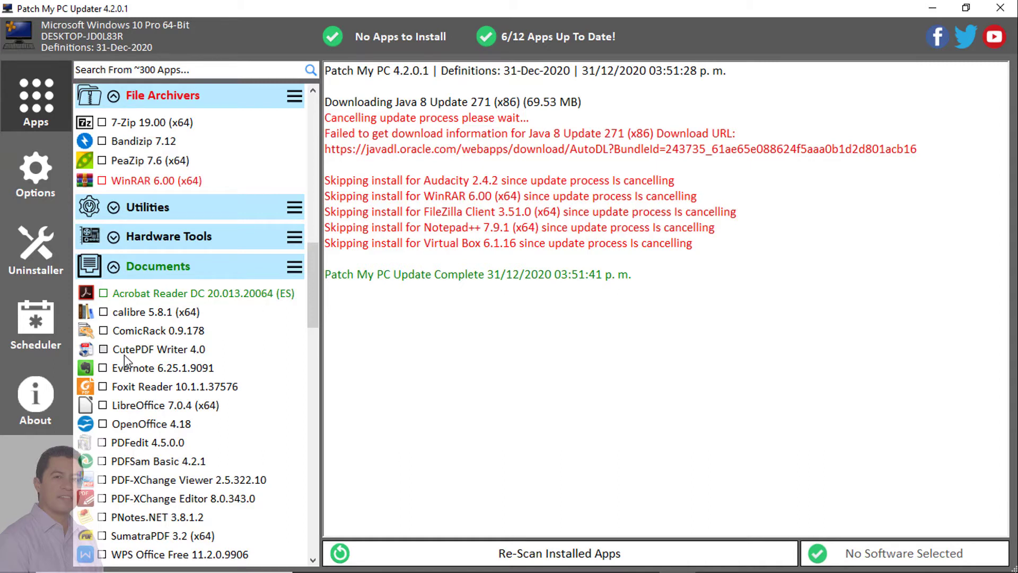
# Step: Mark 7-Zip 19.00 (x64) for installation and clear its selection again
pyautogui.click(103, 122)
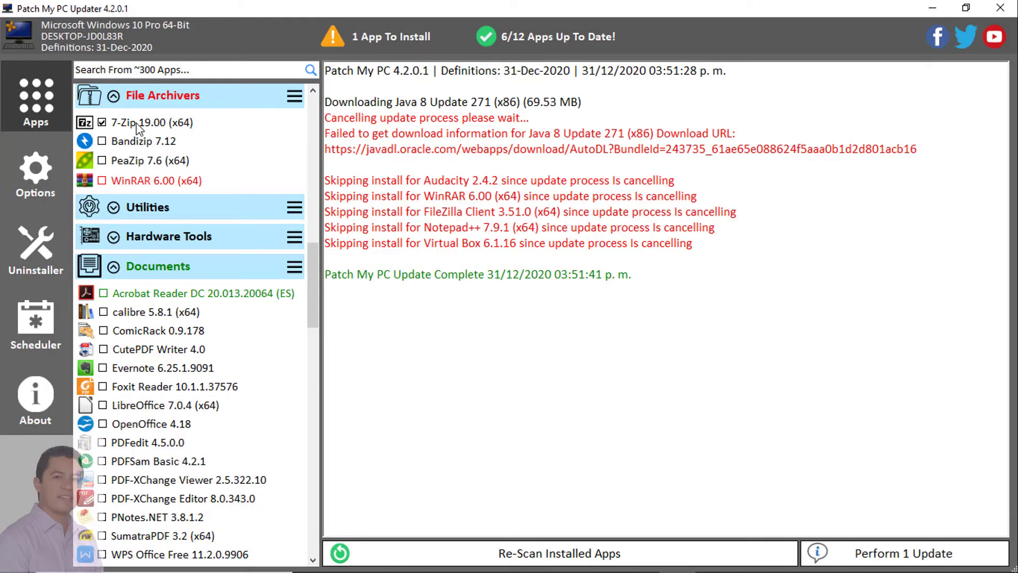
pyautogui.click(137, 123)
pyautogui.click(102, 123)
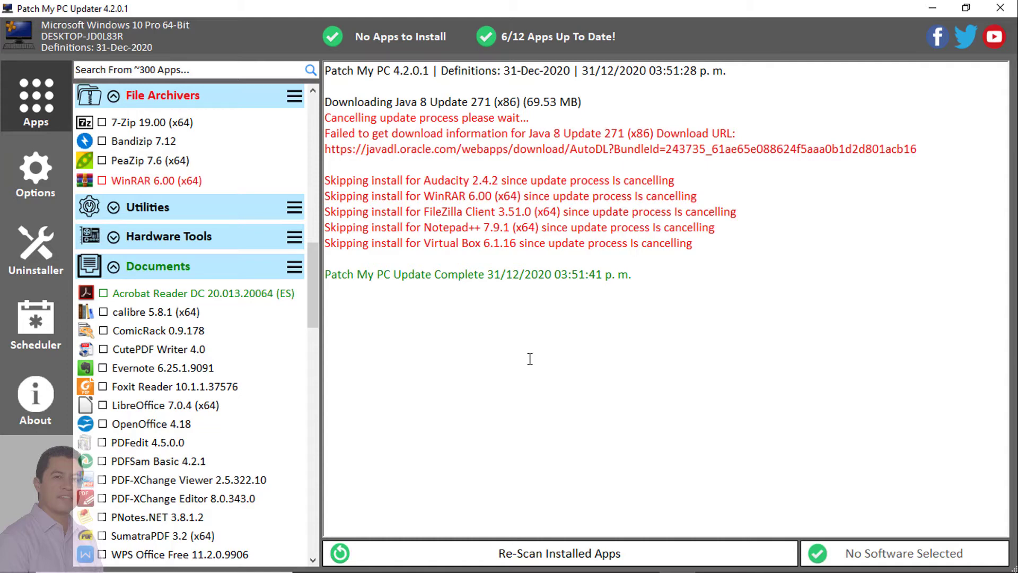
# Step: Open the uninstaller and look through the full list of installed programs
pyautogui.click(33, 247)
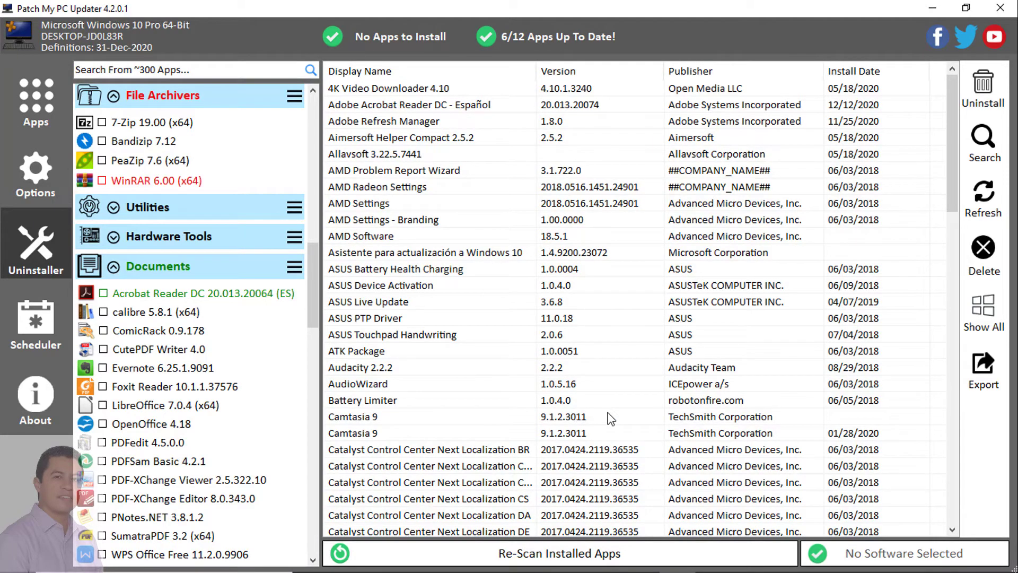
pyautogui.moveTo(949, 173); pyautogui.dragTo(944, 362)
pyautogui.scroll(-3, 938, 428)
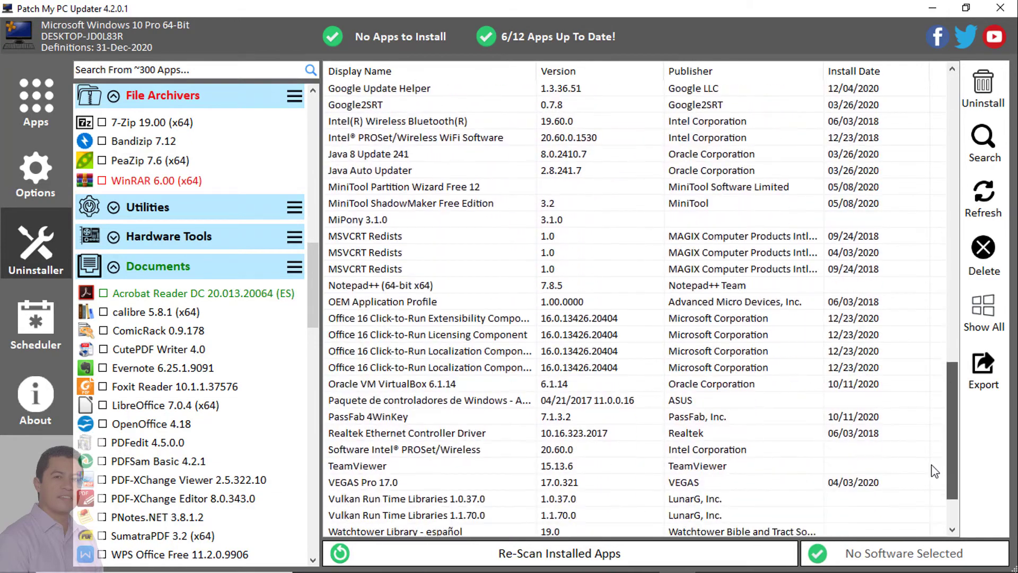
pyautogui.scroll(20, 941, 371)
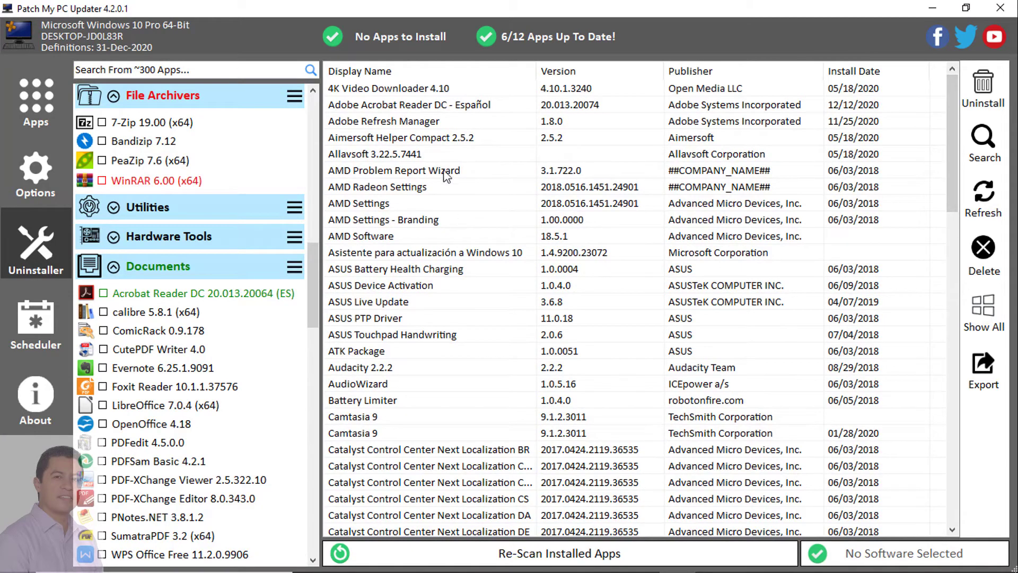
# Step: Try to uninstall 4K Video Downloader 4.10, and reselect it in the installed programs list
pyautogui.click(421, 93)
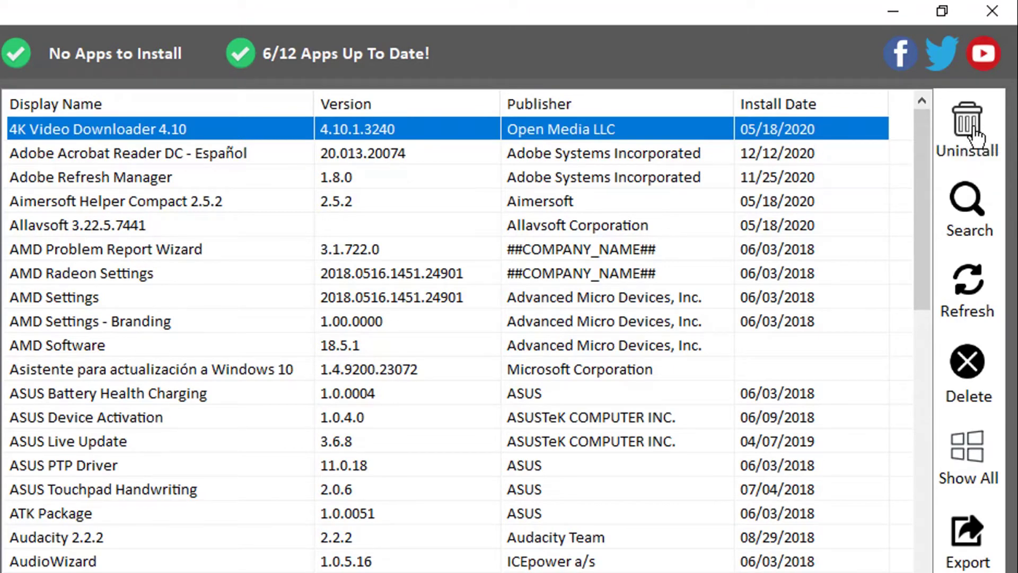
pyautogui.click(976, 139)
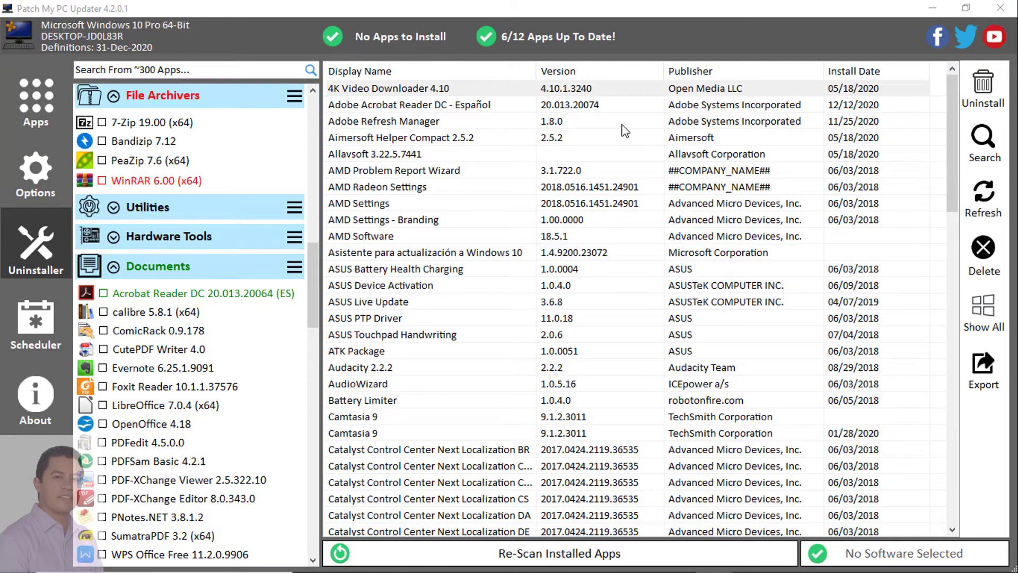
pyautogui.click(463, 90)
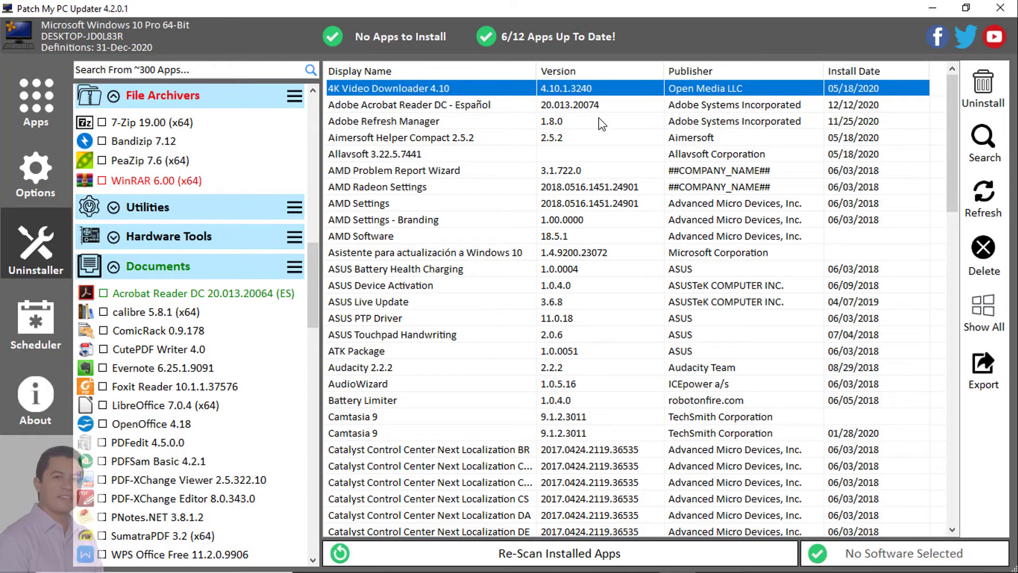
# Step: Open the update scheduler and view the available hours to run, leaving the hour list without choosing one
pyautogui.click(30, 328)
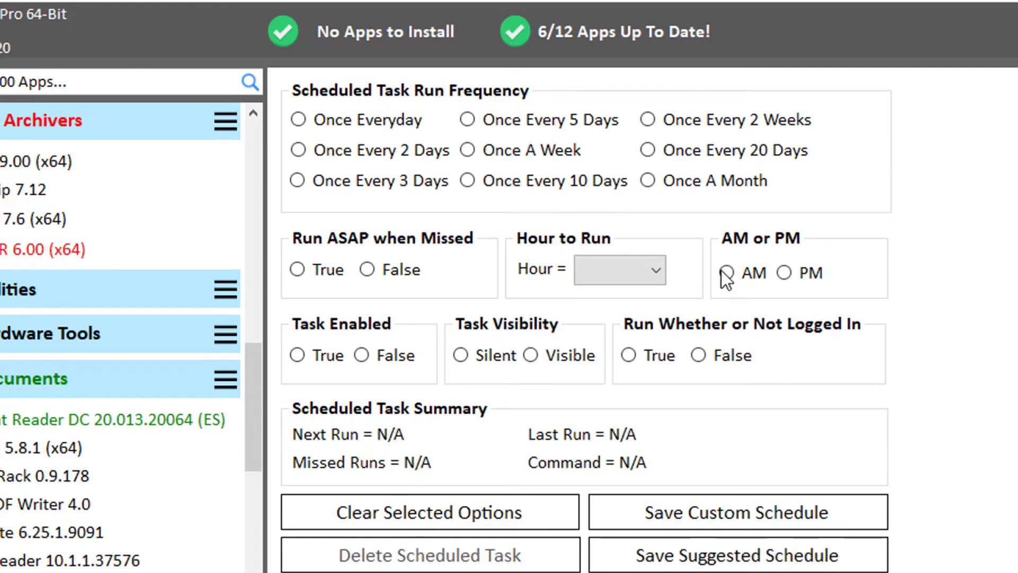
pyautogui.click(622, 269)
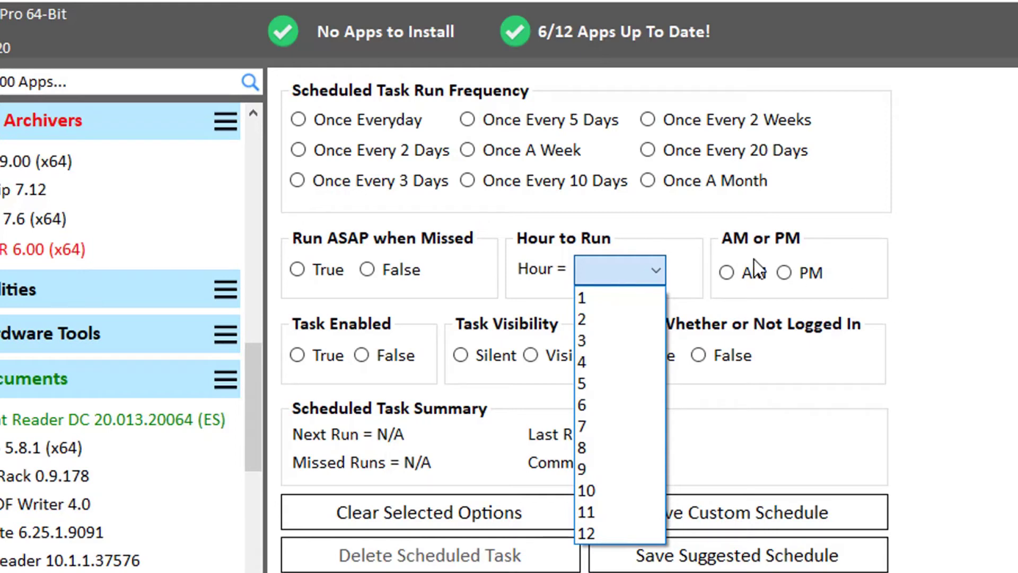
pyautogui.click(953, 260)
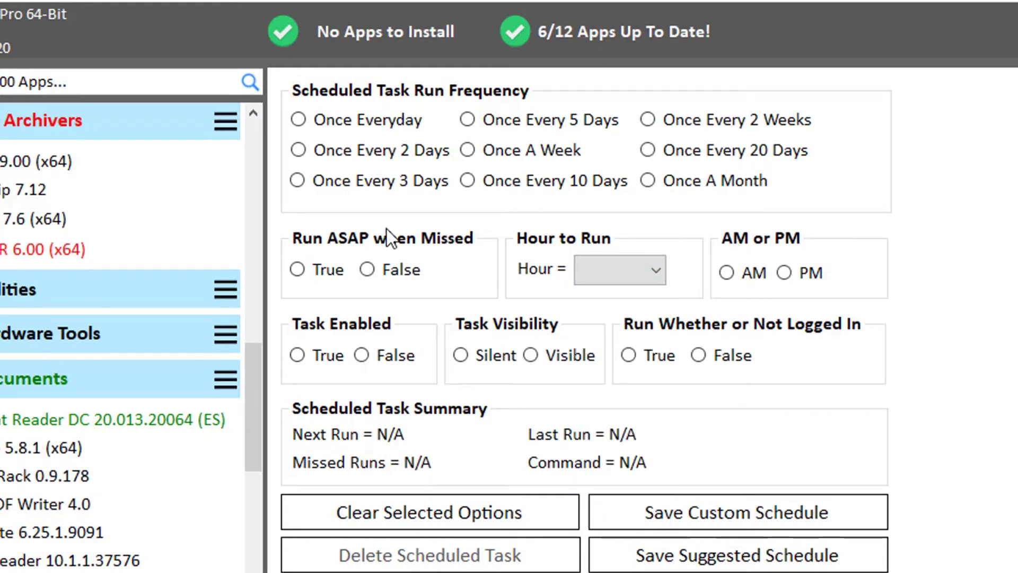